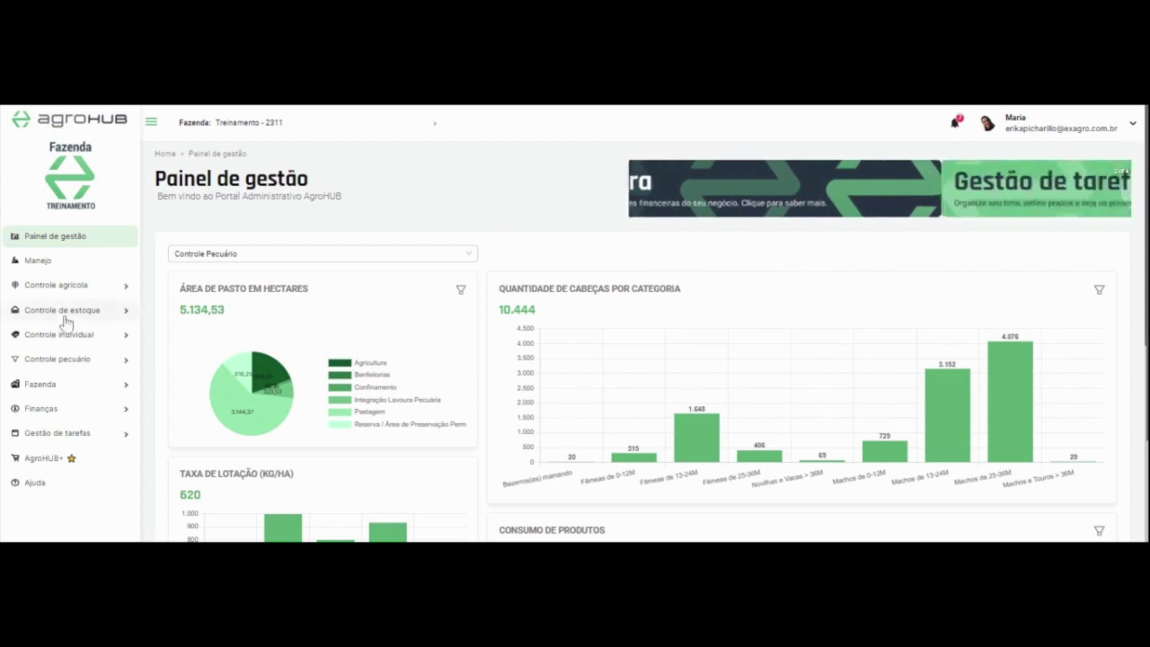
# Step: Open the individual-control list of animals and start a new Cadastro registration for an individual animal
pyautogui.moveTo(69, 339)
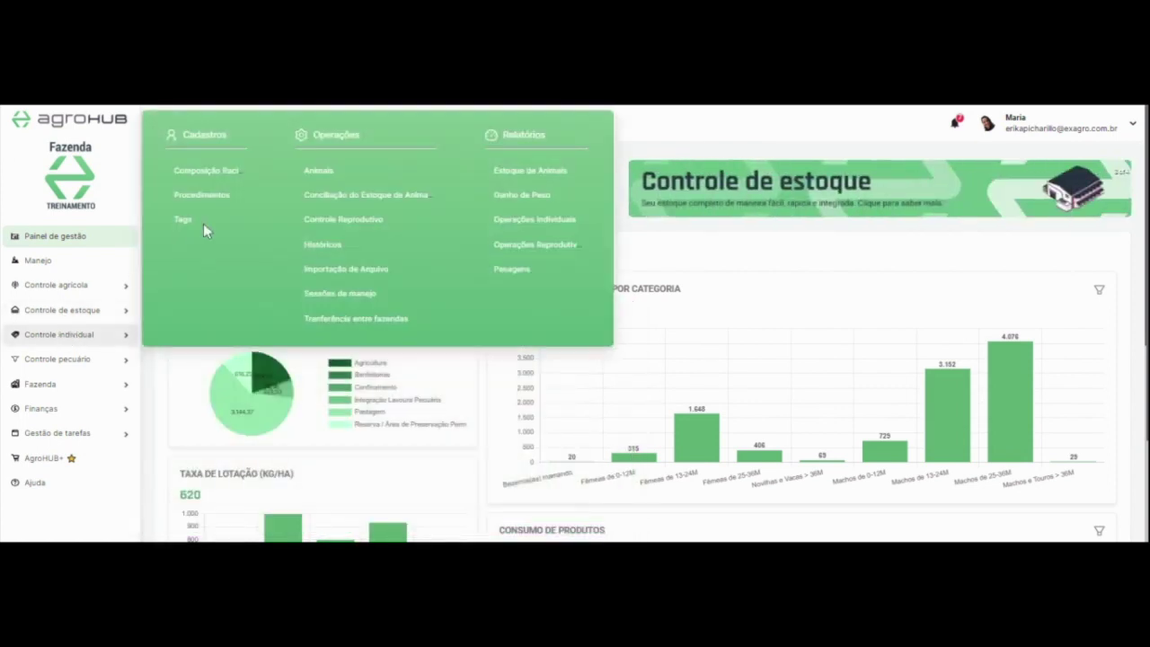
pyautogui.click(348, 178)
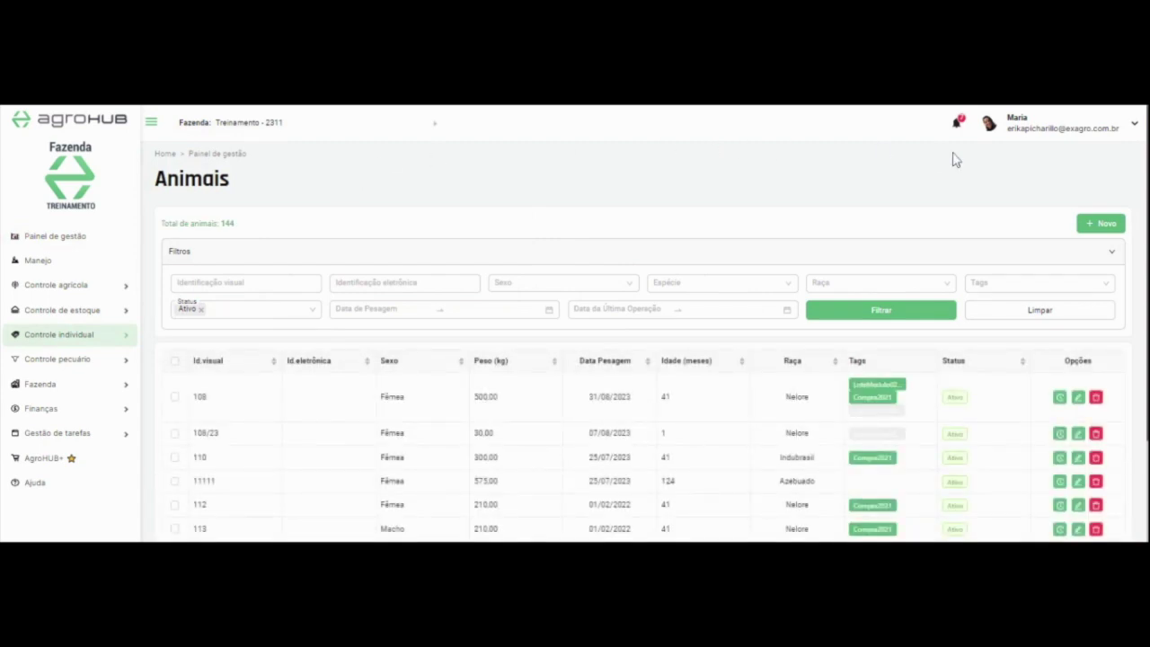
pyautogui.click(1100, 225)
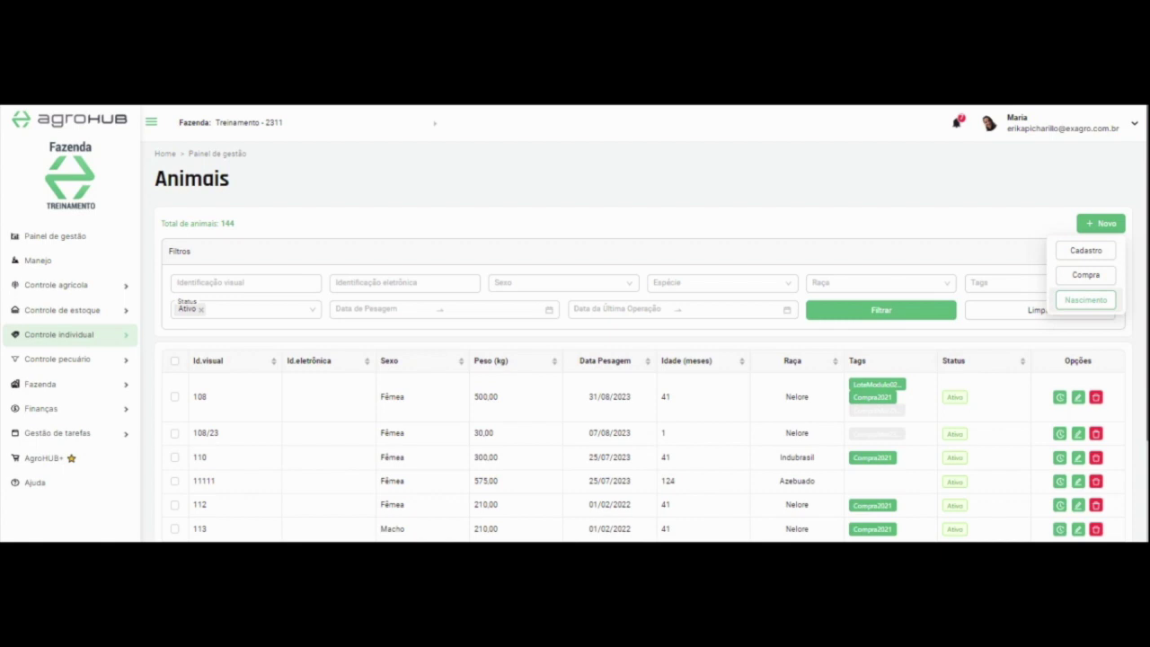
pyautogui.click(1087, 252)
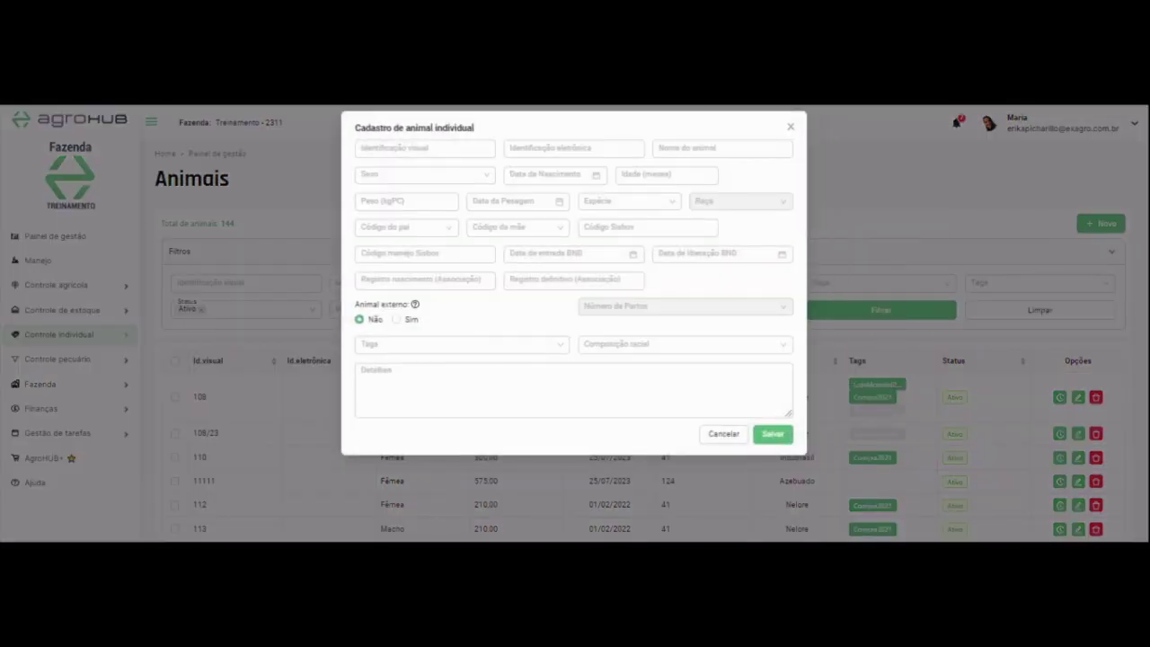
# Step: Enter visual identification 1099, sex Macho and birth date 13/09/2021 for the new animal
pyautogui.click(474, 151)
pyautogui.click(422, 149)
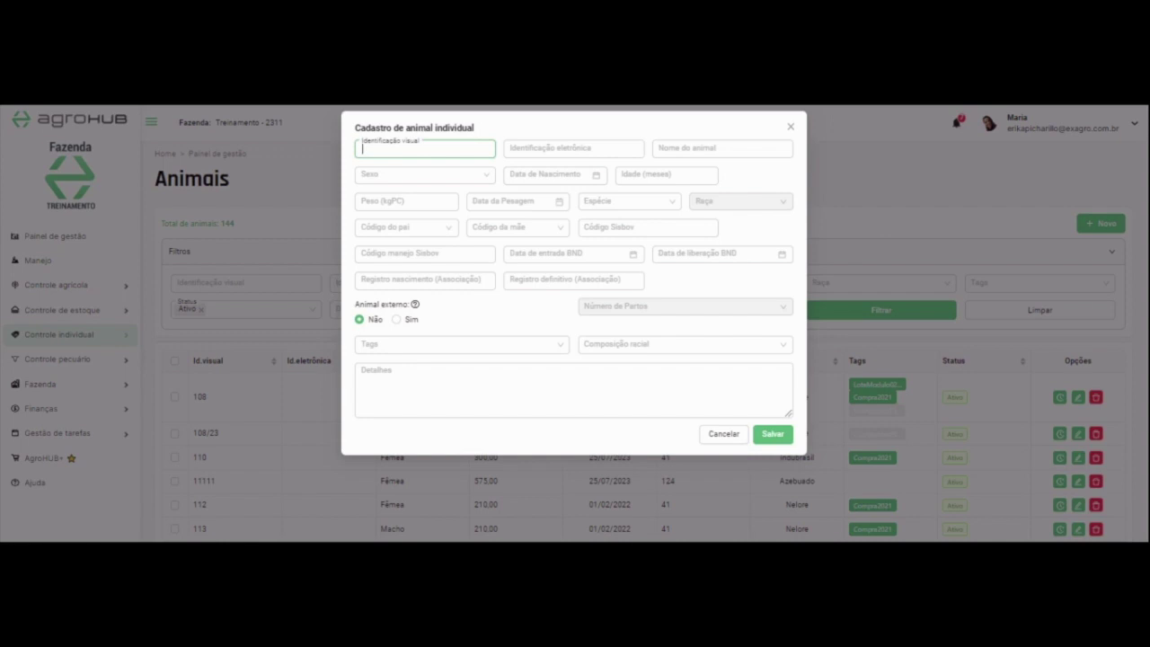
pyautogui.write('1099')
pyautogui.click(472, 176)
pyautogui.click(376, 216)
pyautogui.click(548, 174)
pyautogui.write('13/09/')
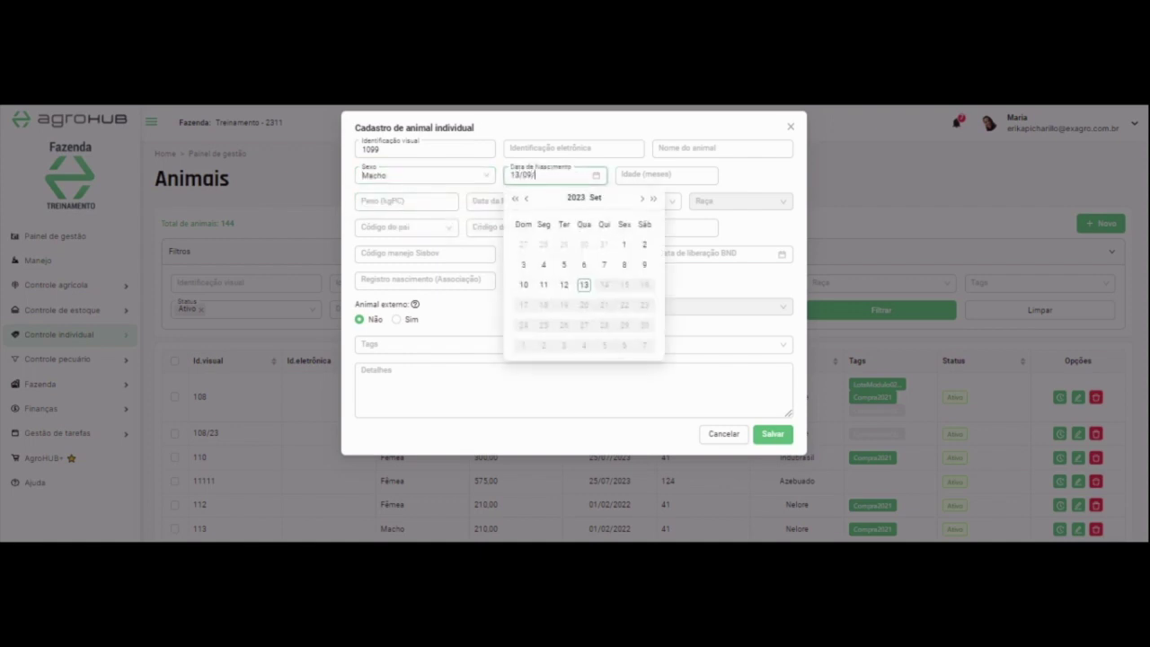
pyautogui.write('2021')
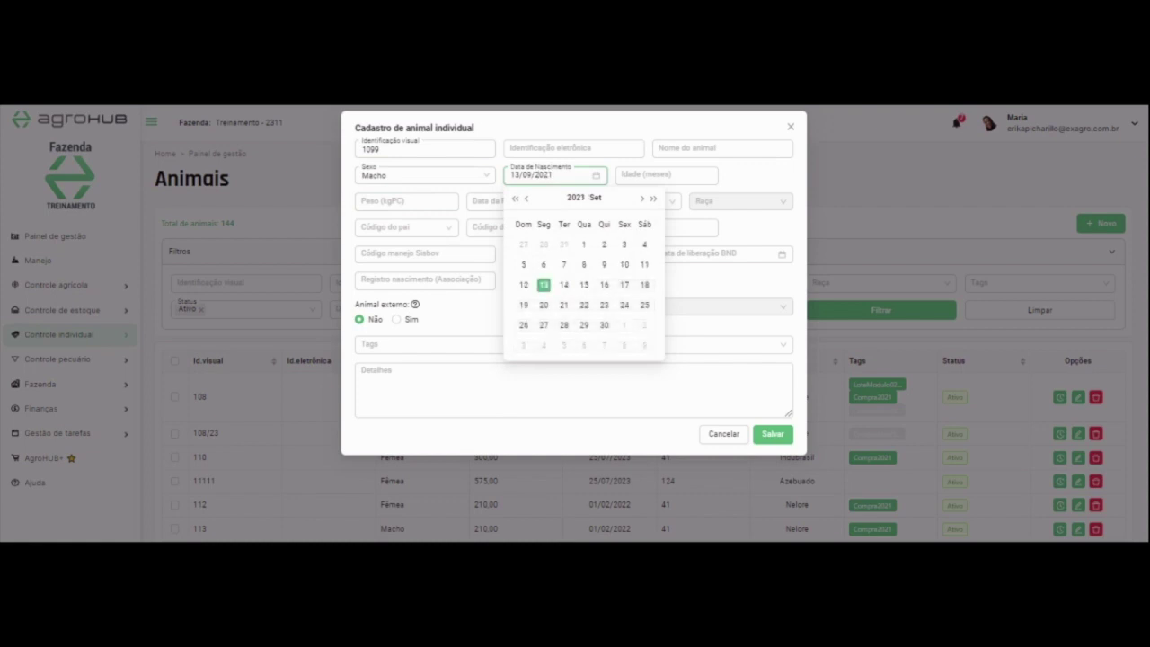
pyautogui.click(544, 286)
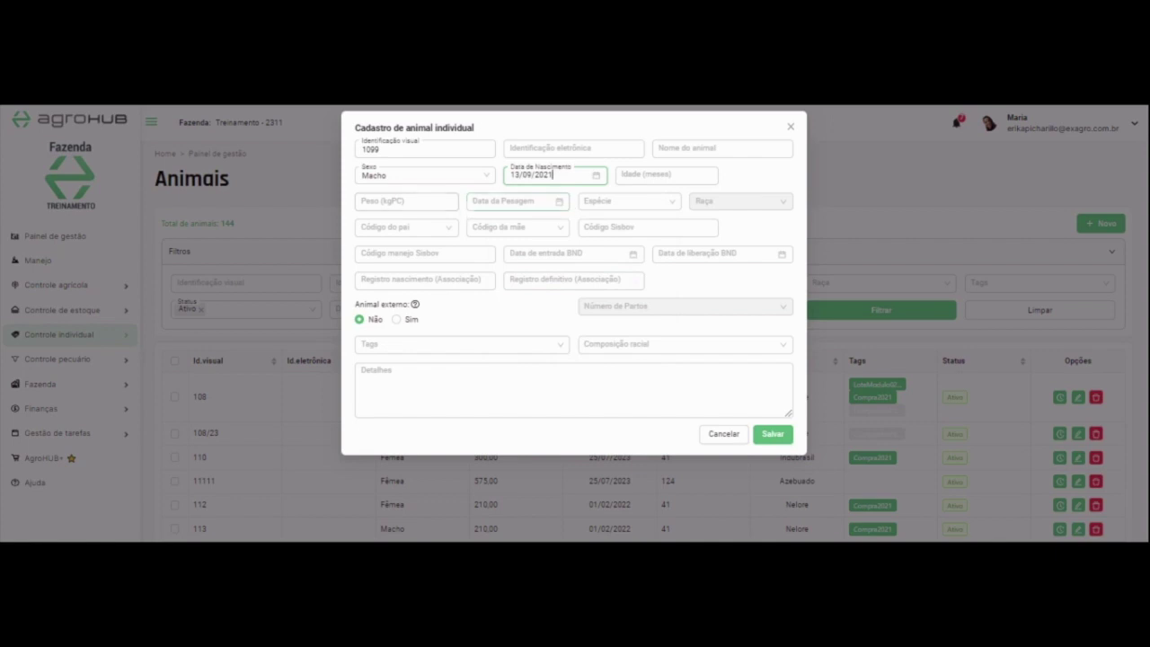
# Step: Set the new animal's weight to 400 kg and its weighing date to 12/09/2023
pyautogui.click(429, 202)
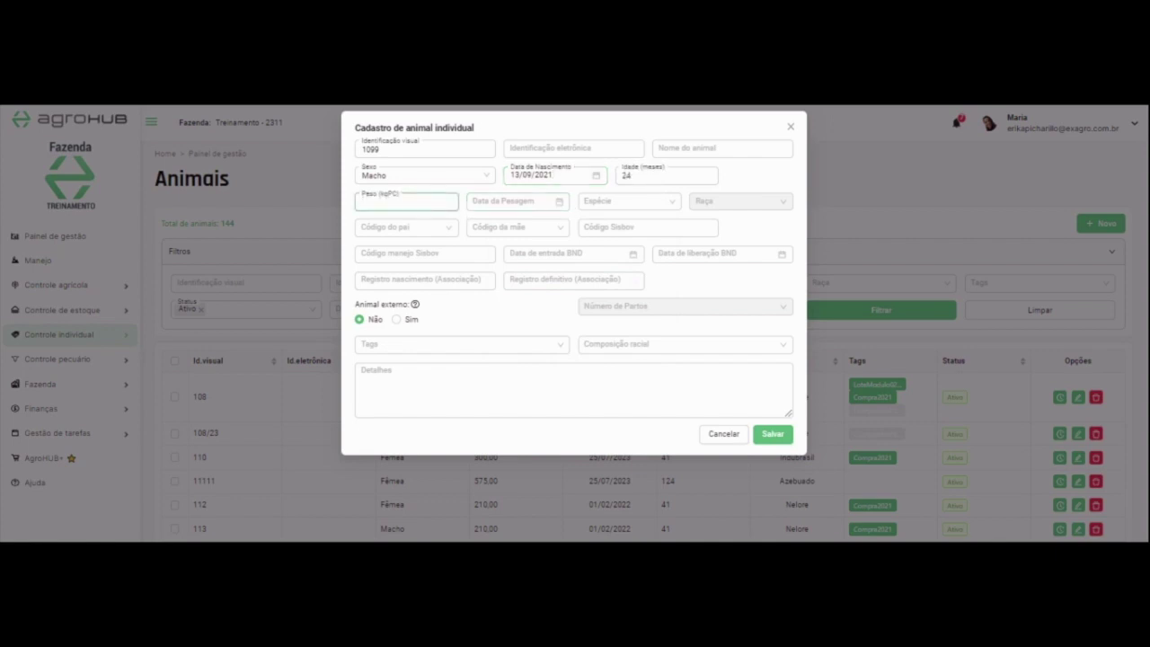
pyautogui.write('4000000')
pyautogui.press('Tab')
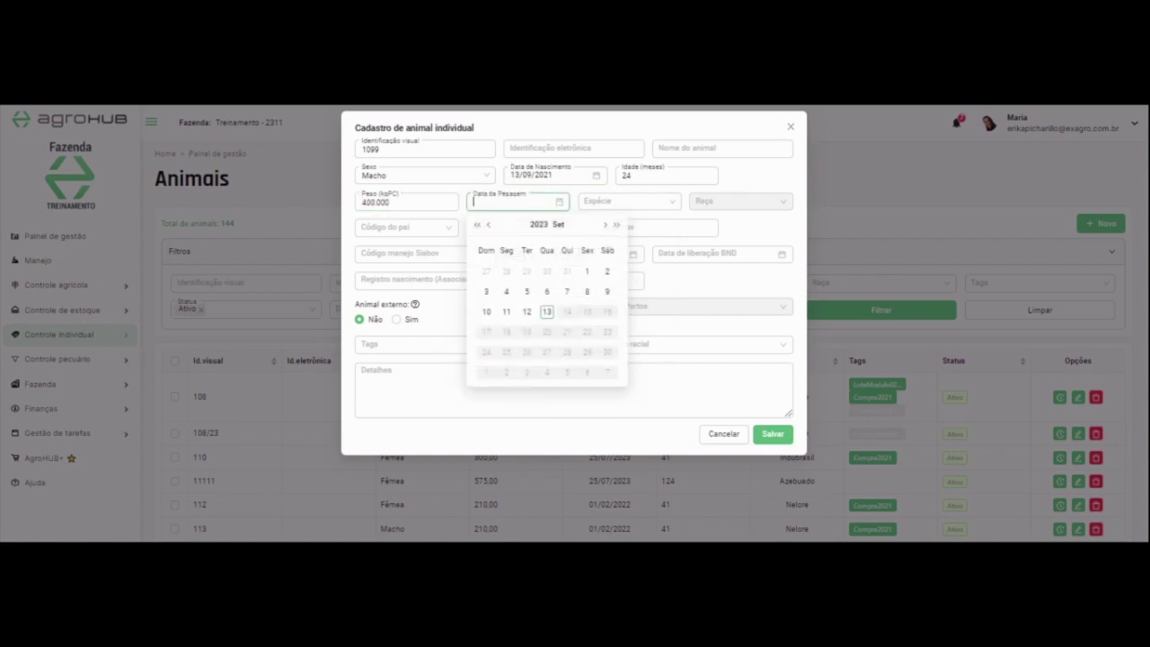
pyautogui.click(528, 315)
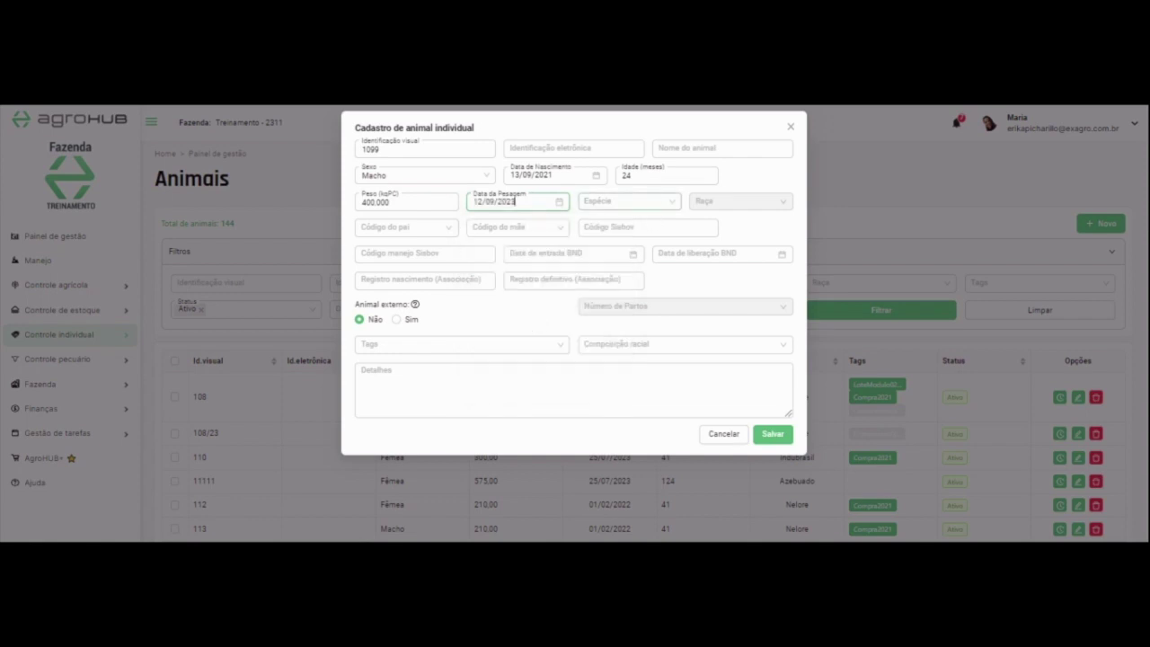
# Step: Set the species to Bovinos and look at the available breeds without choosing one
pyautogui.click(629, 201)
pyautogui.click(645, 230)
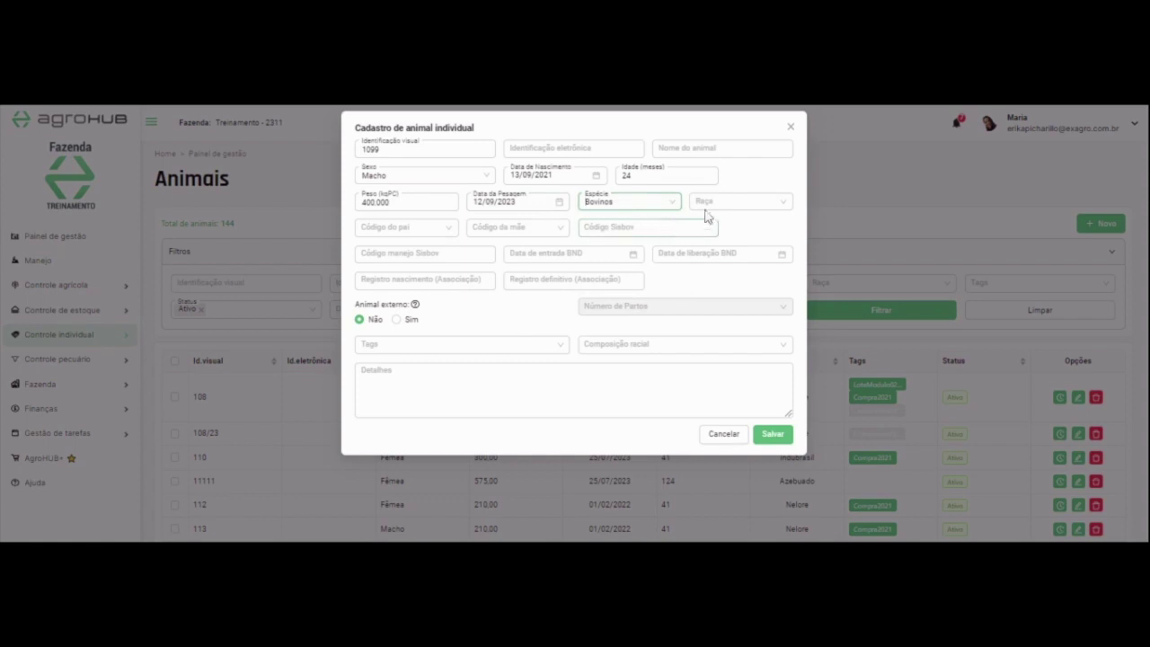
pyautogui.click(737, 201)
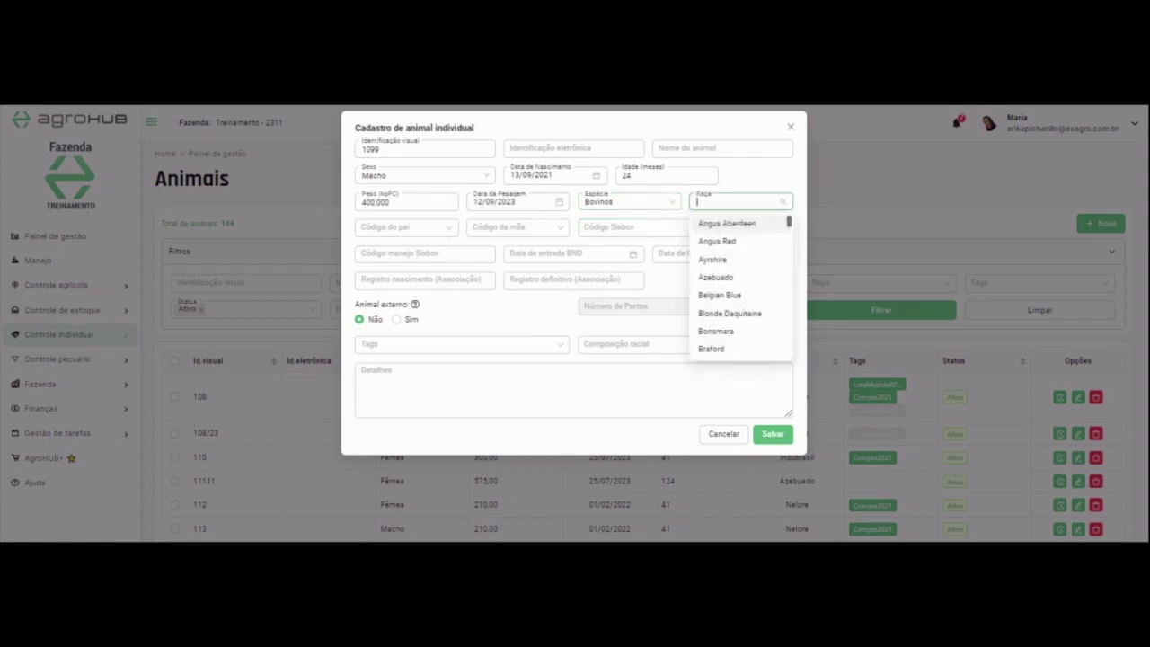
pyautogui.click(760, 186)
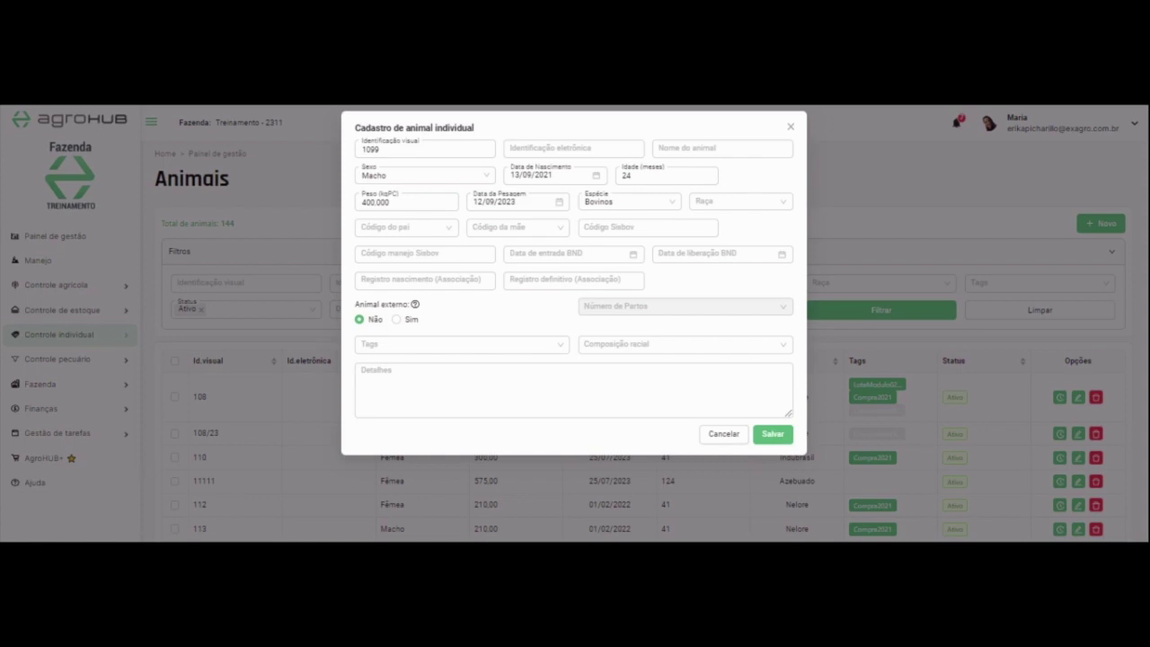
# Step: Mark the new animal as external (Sim), leaving the racial composition and details empty
pyautogui.click(396, 320)
pyautogui.click(458, 344)
pyautogui.click(684, 345)
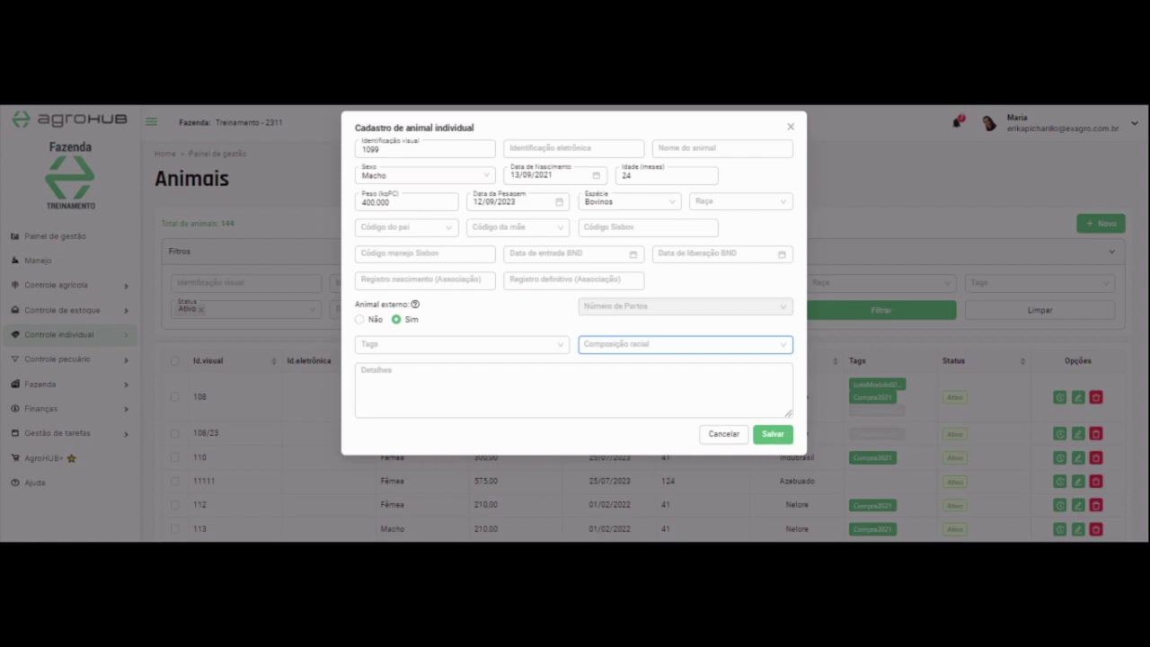
pyautogui.click(573, 389)
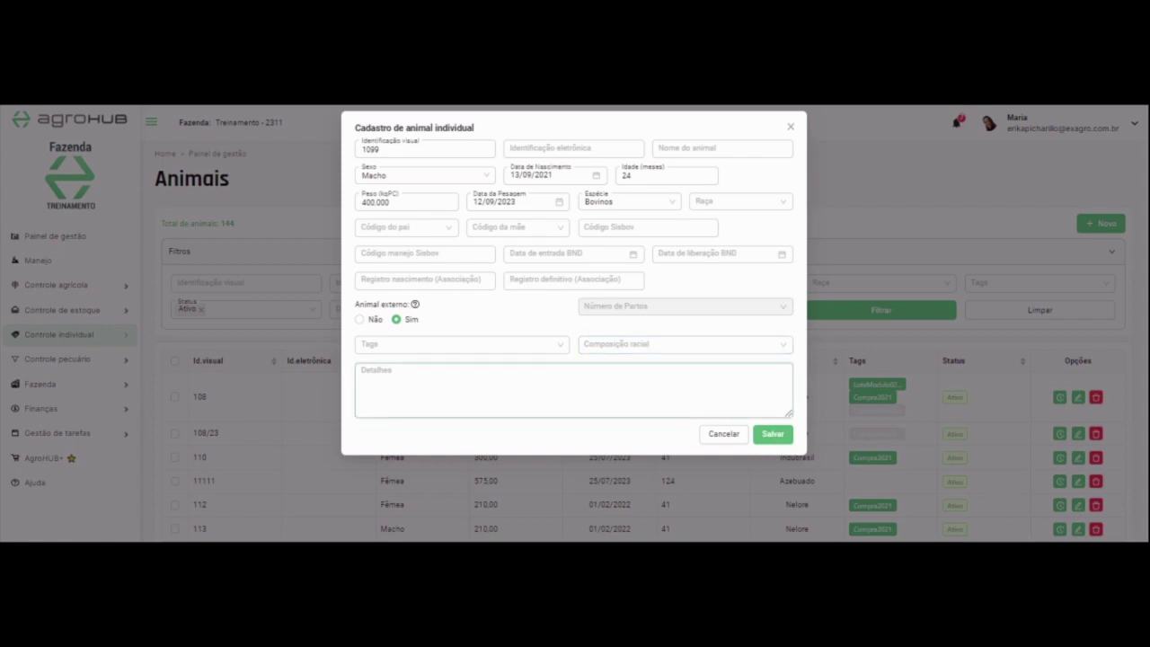
# Step: Assign the existing CompraMar23 tag to animal 1099 and save the registration
pyautogui.click(461, 344)
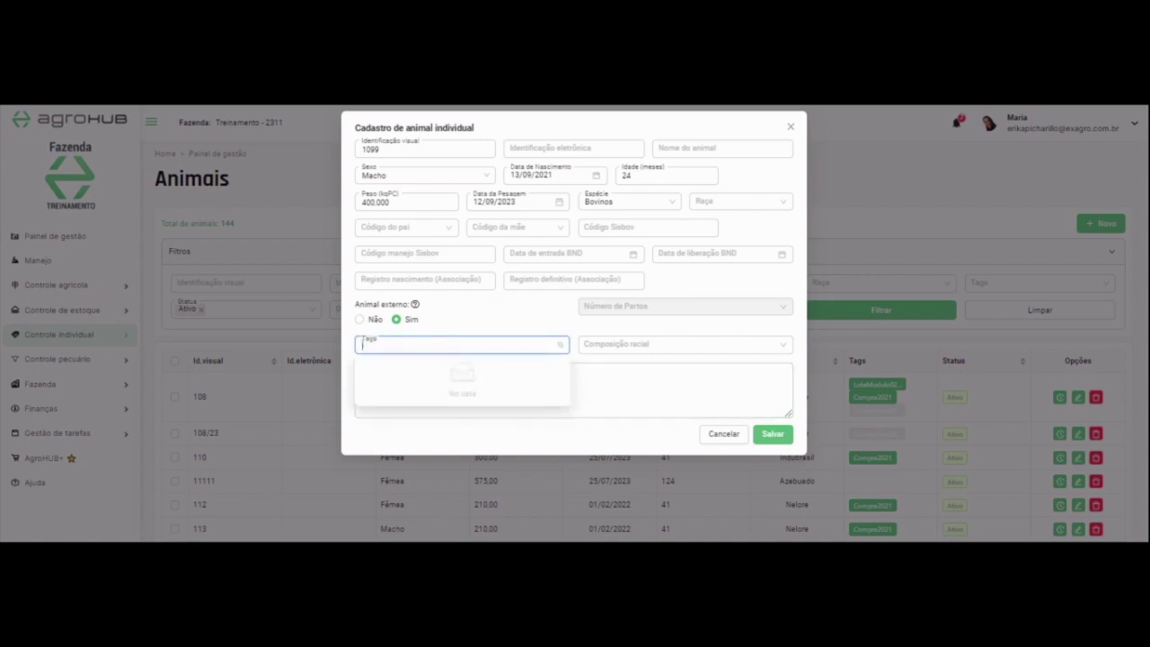
pyautogui.write('compra')
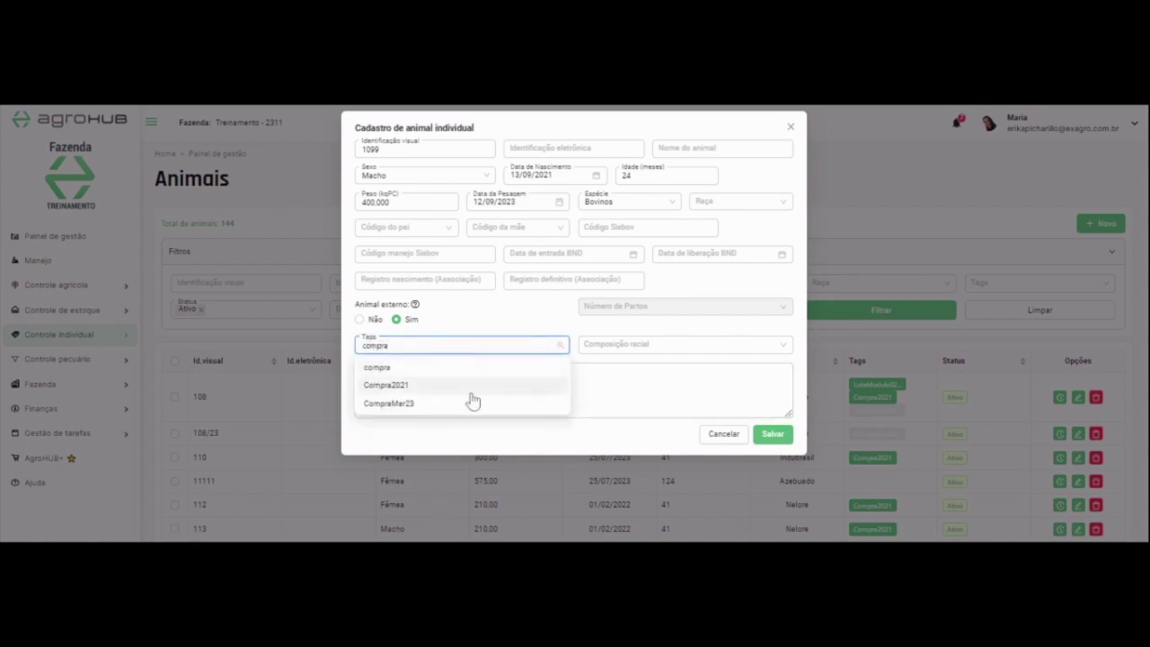
pyautogui.click(472, 403)
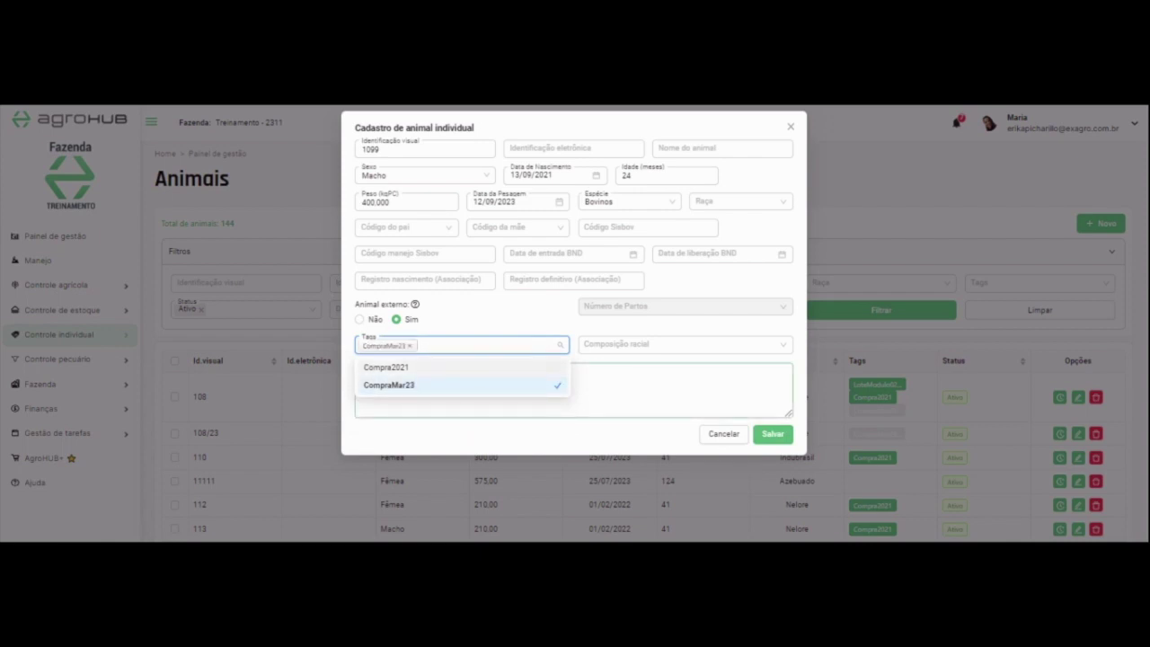
pyautogui.click(770, 436)
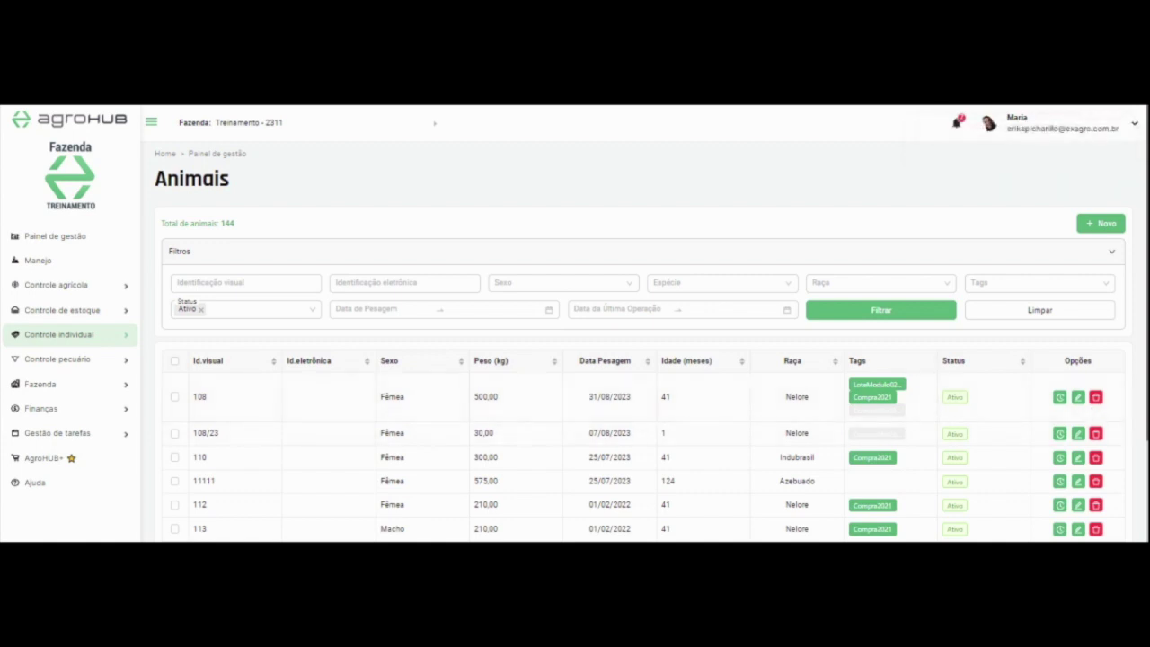
# Step: Edit animal 108 to remove its Compra2021 and CompraMar23 tags, and save the changes
pyautogui.click(1079, 398)
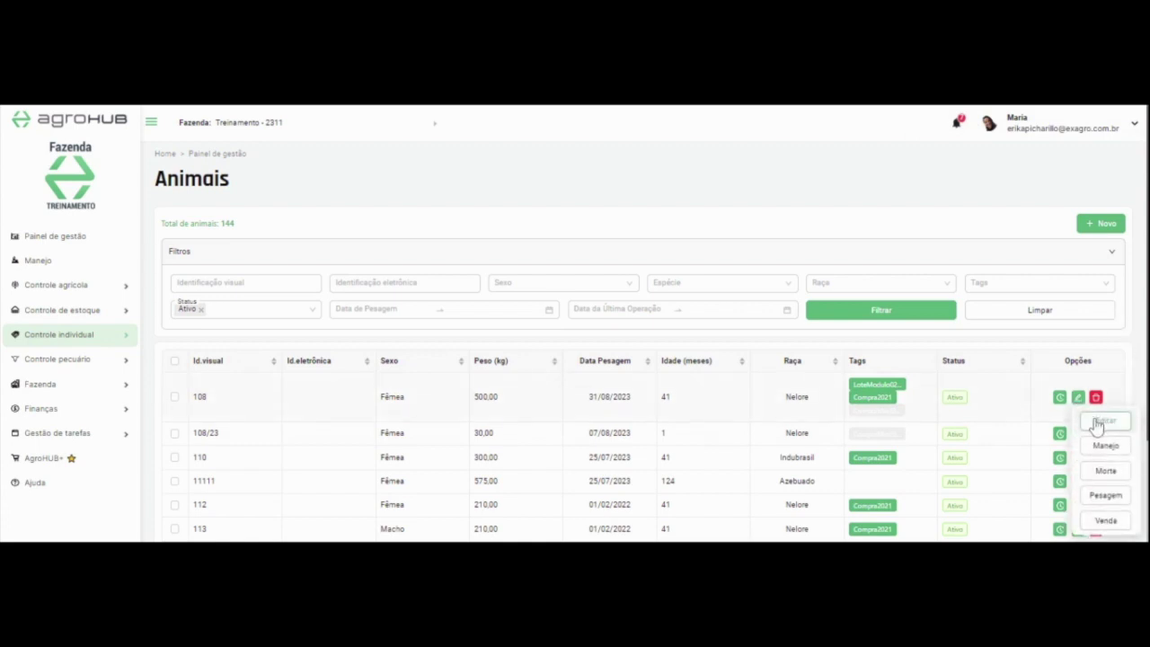
pyautogui.click(1098, 424)
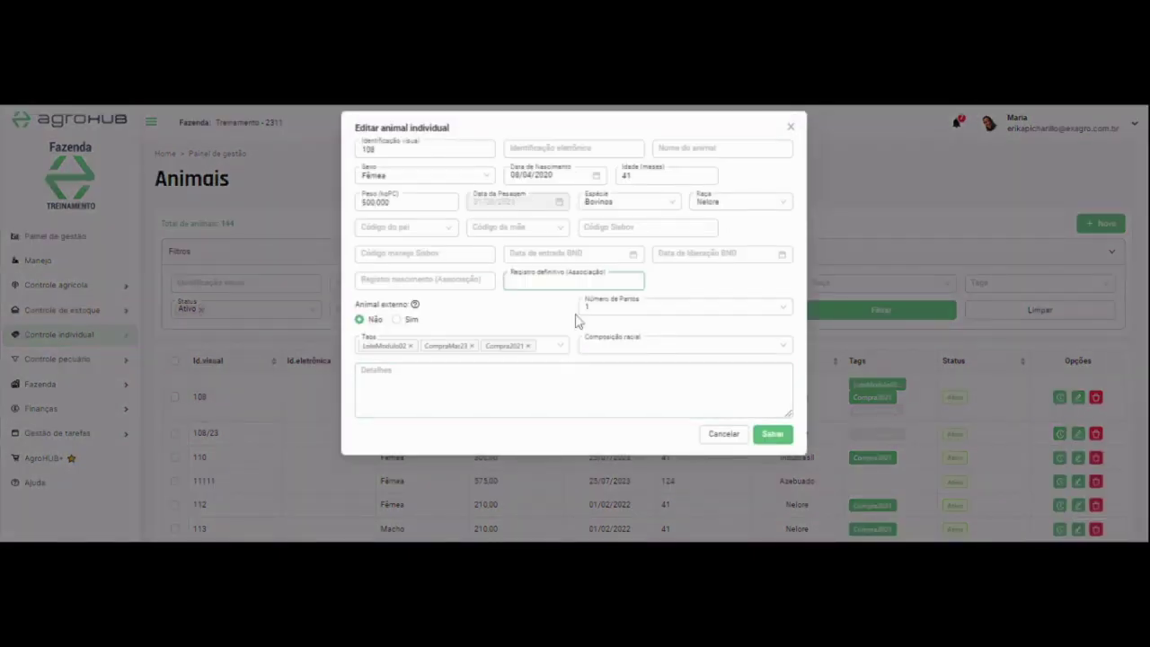
pyautogui.click(528, 347)
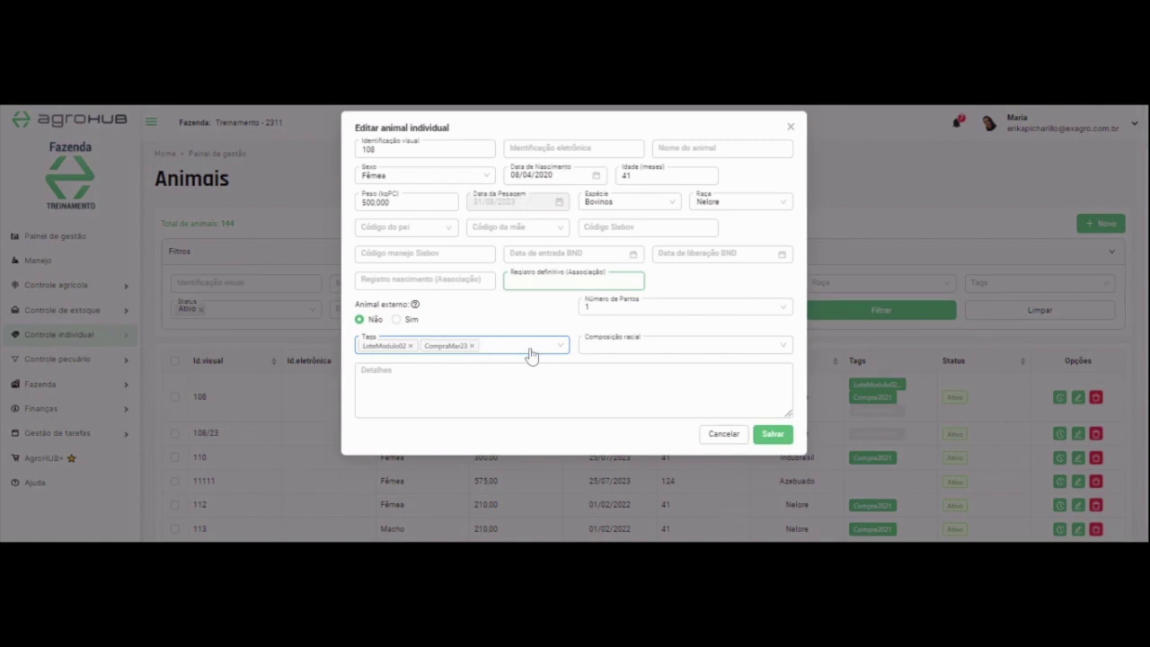
pyautogui.click(474, 347)
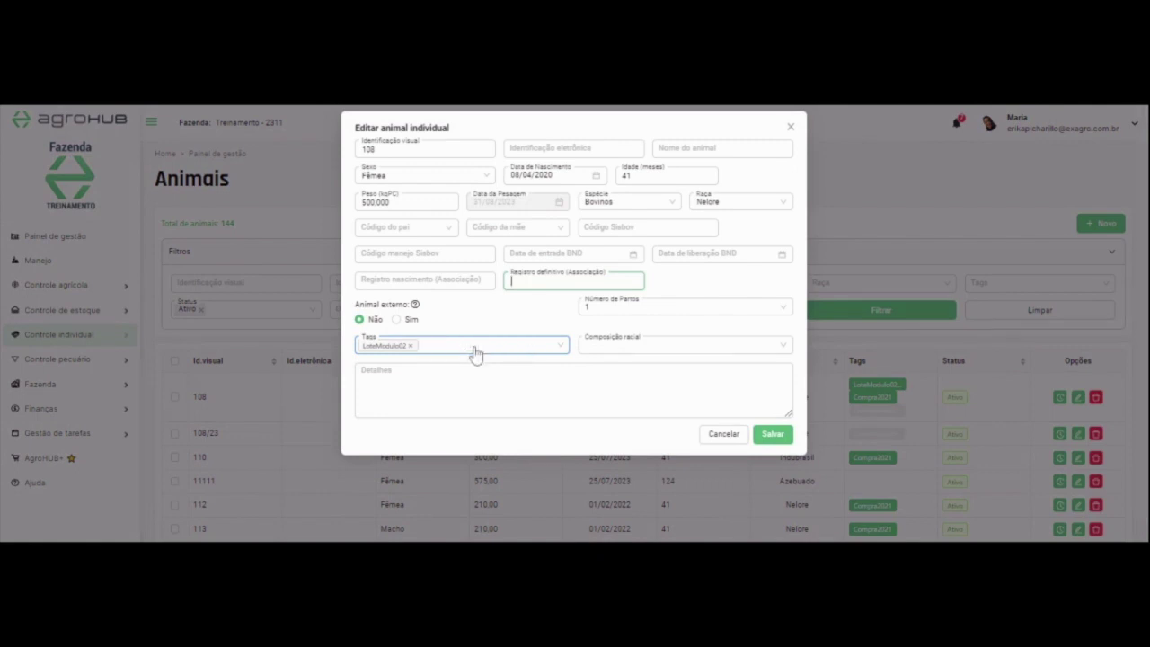
pyautogui.click(731, 351)
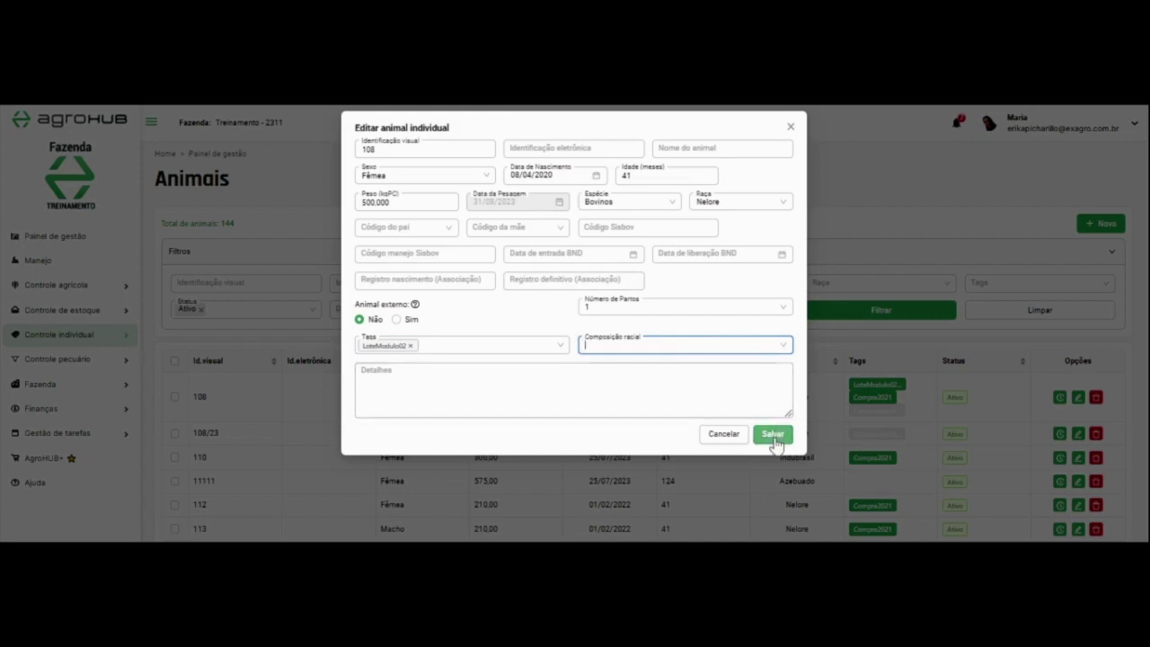
pyautogui.click(775, 439)
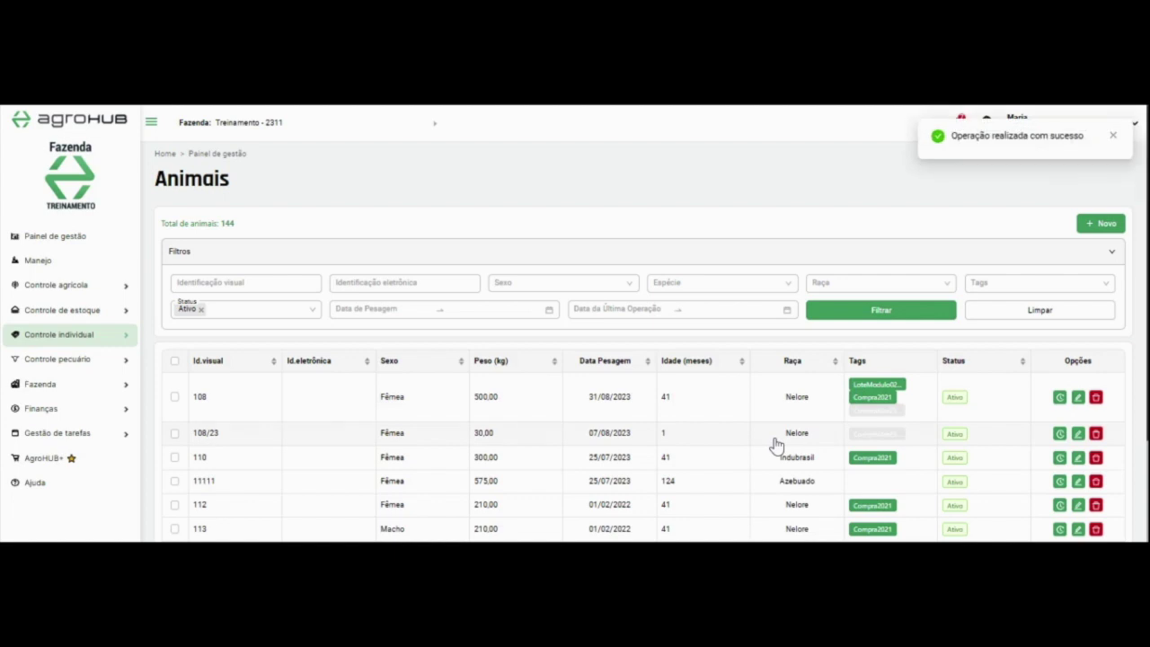